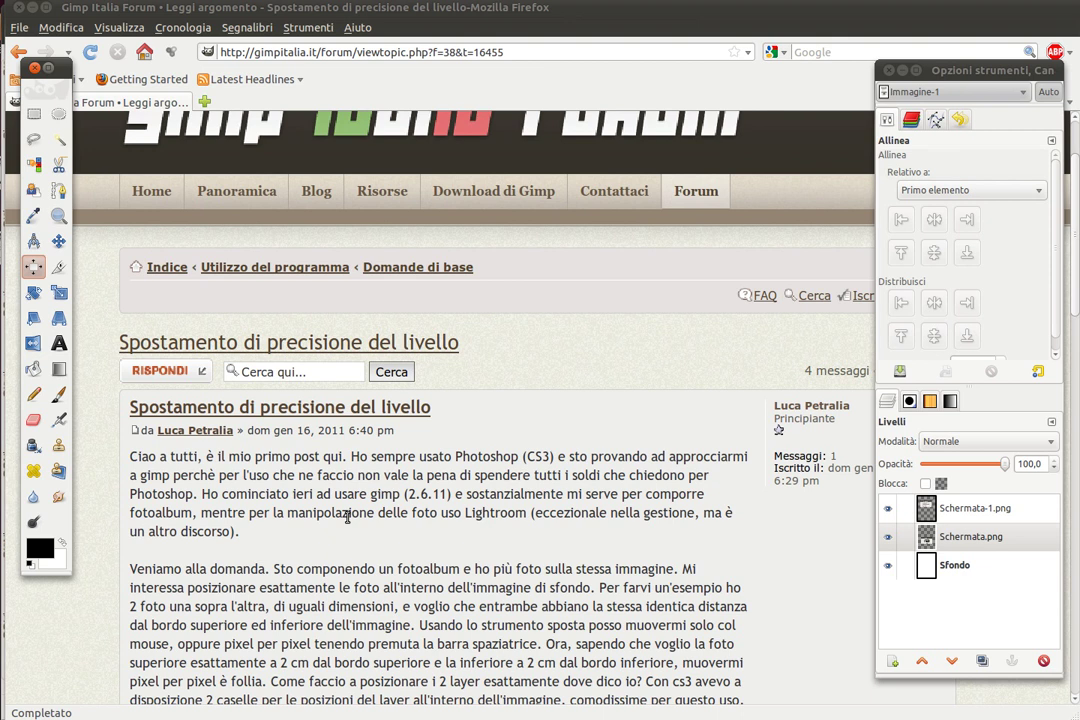
# Read the Gimp Italia forum replies on precise layer positioning, then minimize Firefox
pyautogui.scroll(-1, 347, 516)
pyautogui.scroll(-2, 347, 516)
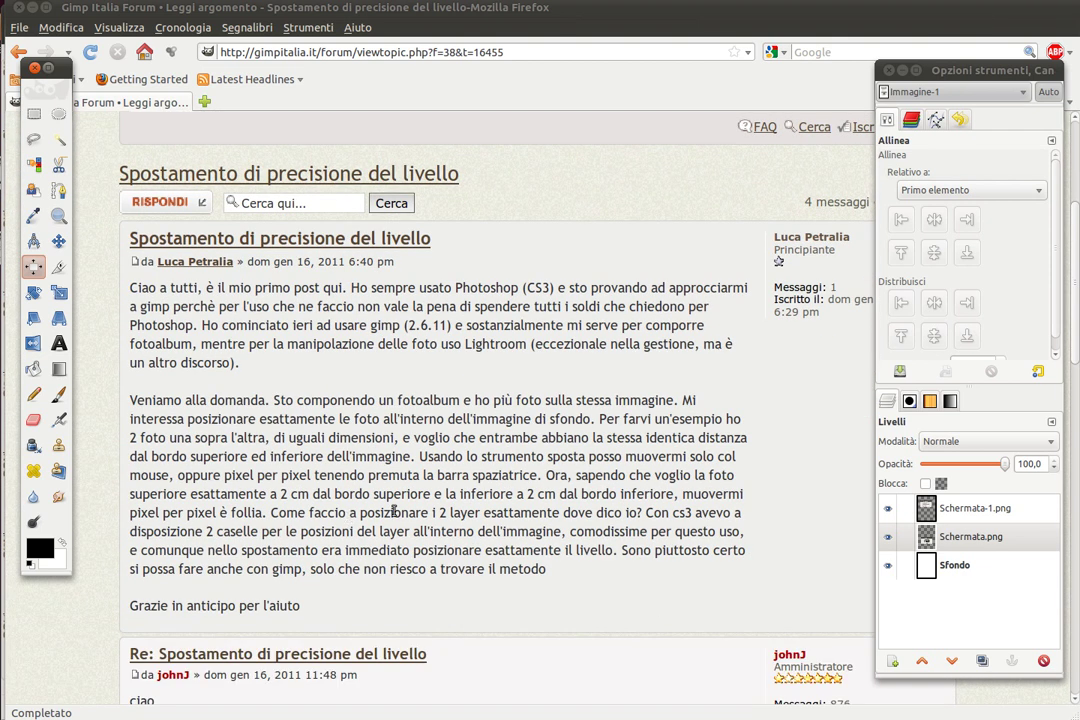
pyautogui.scroll(-1, 337, 500)
pyautogui.scroll(-2, 295, 458)
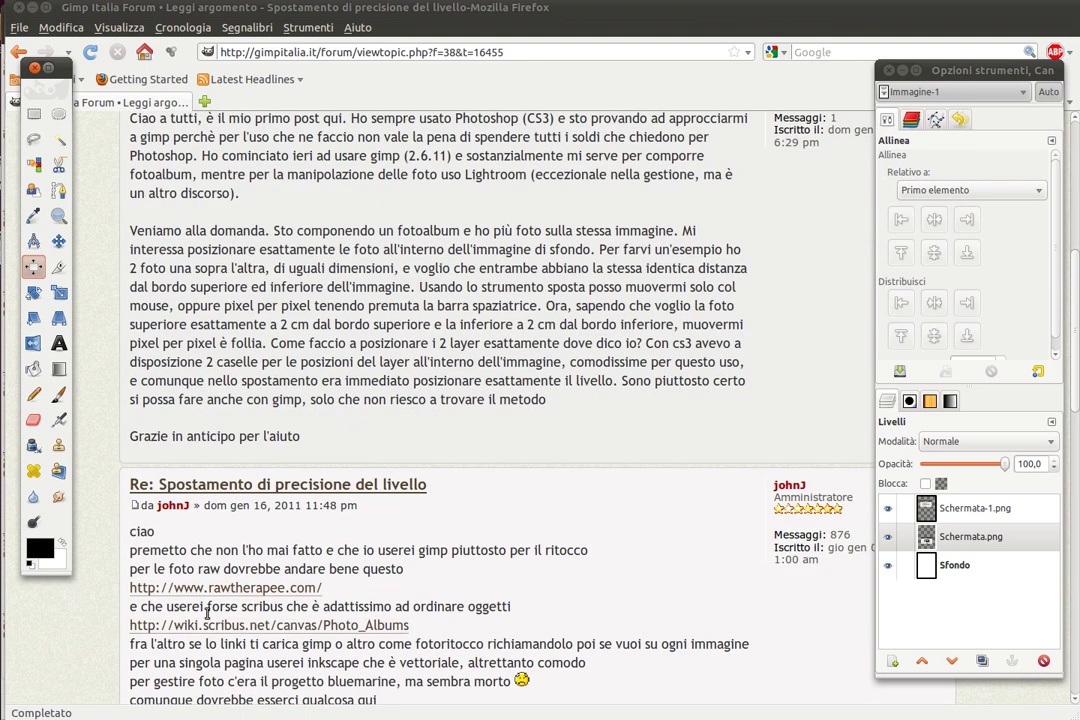
pyautogui.scroll(-1, 477, 567)
pyautogui.scroll(-2, 430, 560)
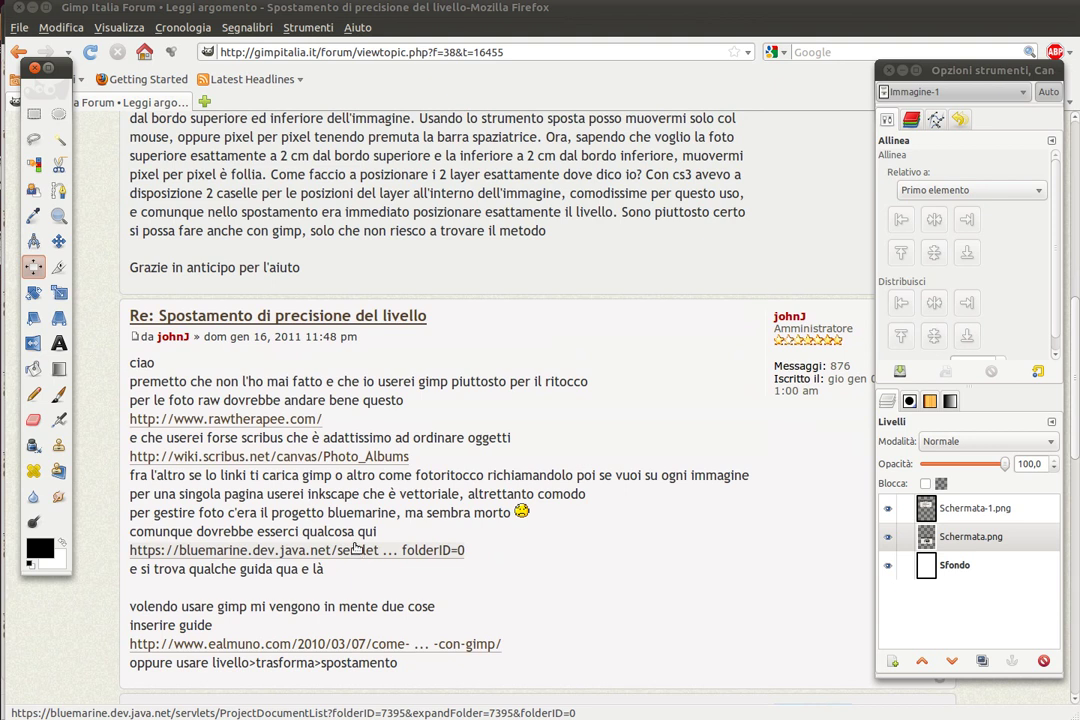
pyautogui.scroll(-1, 380, 571)
pyautogui.scroll(-2, 380, 534)
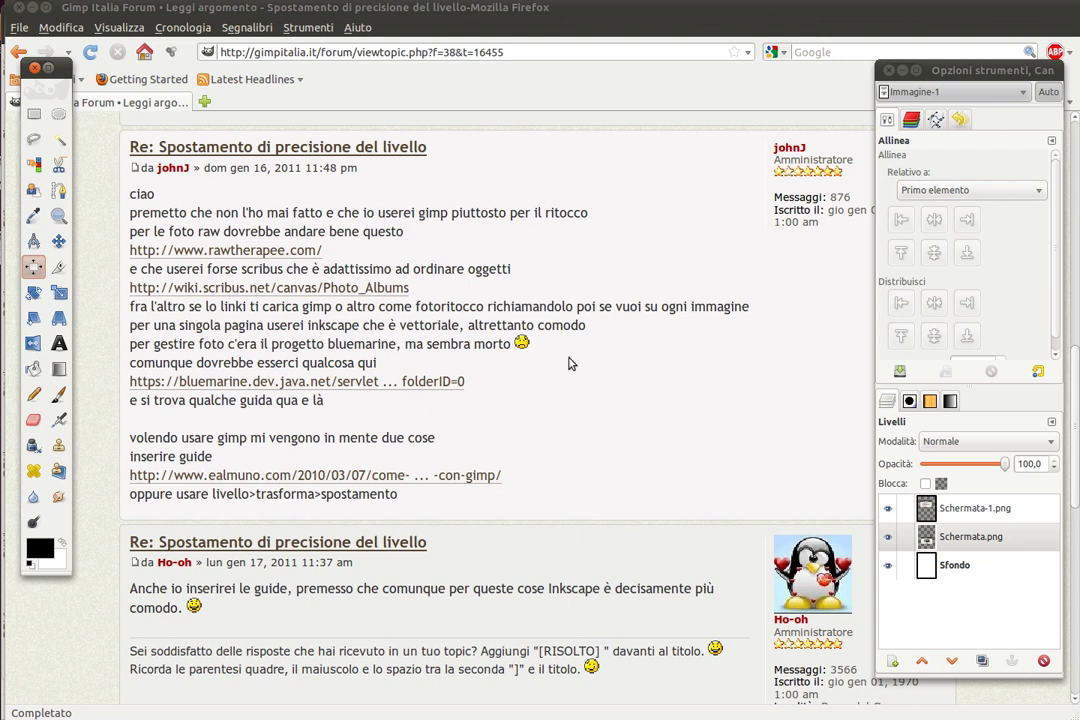
pyautogui.scroll(-1, 613, 203)
pyautogui.scroll(-3, 614, 202)
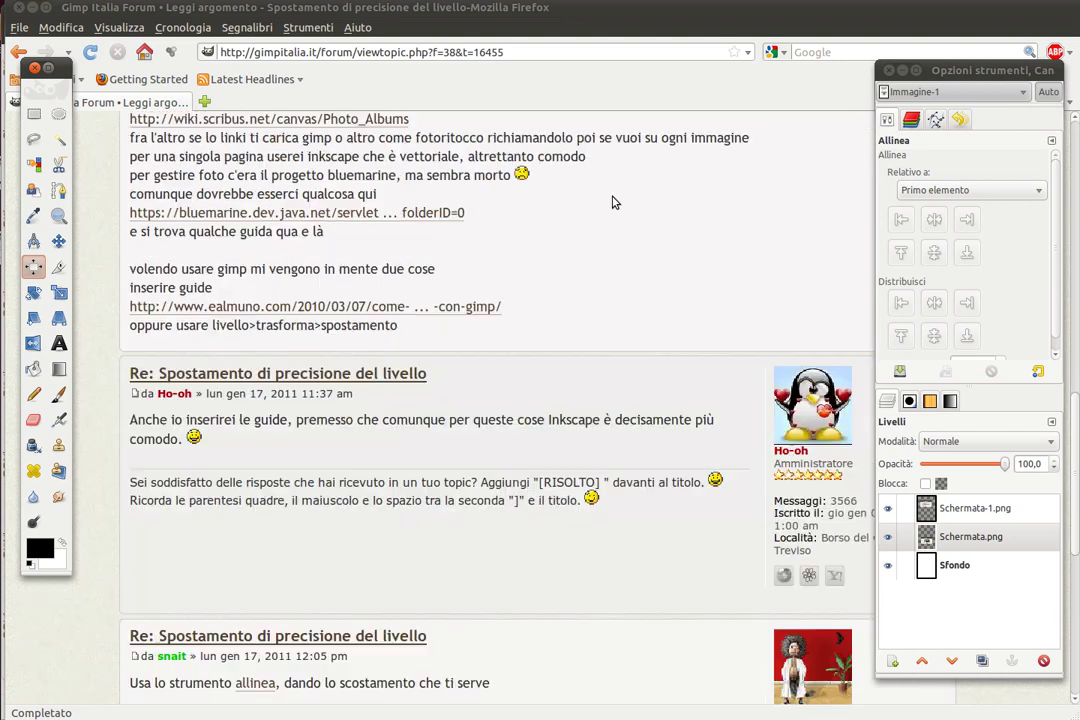
pyautogui.scroll(-1, 500, 320)
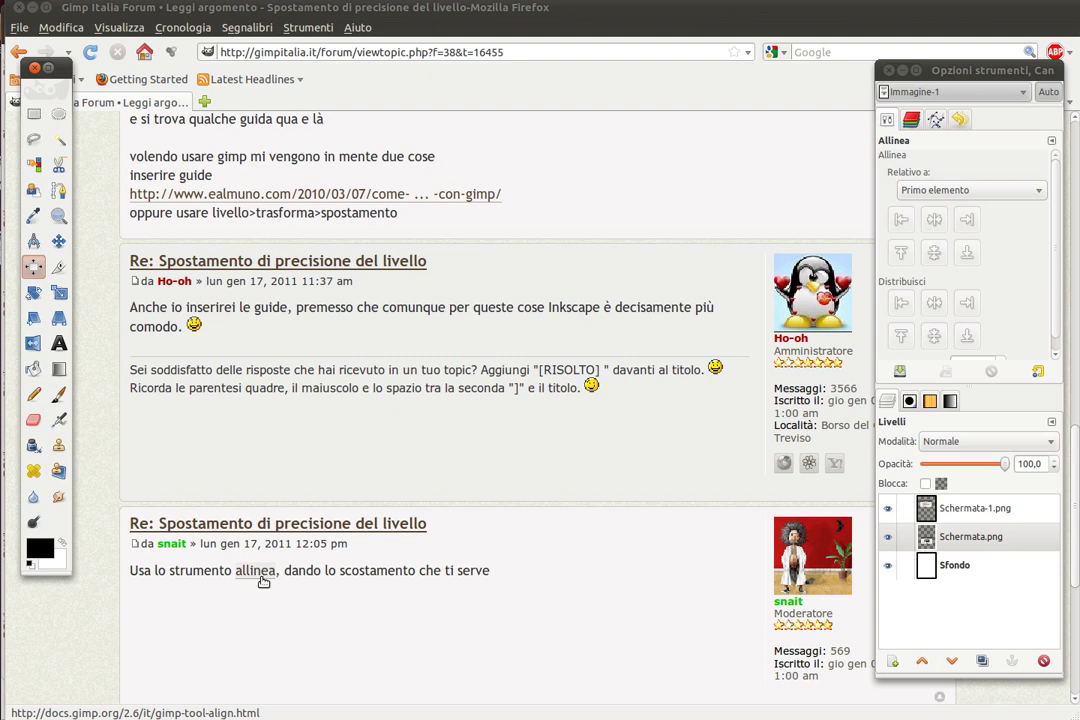
pyautogui.click(32, 8)
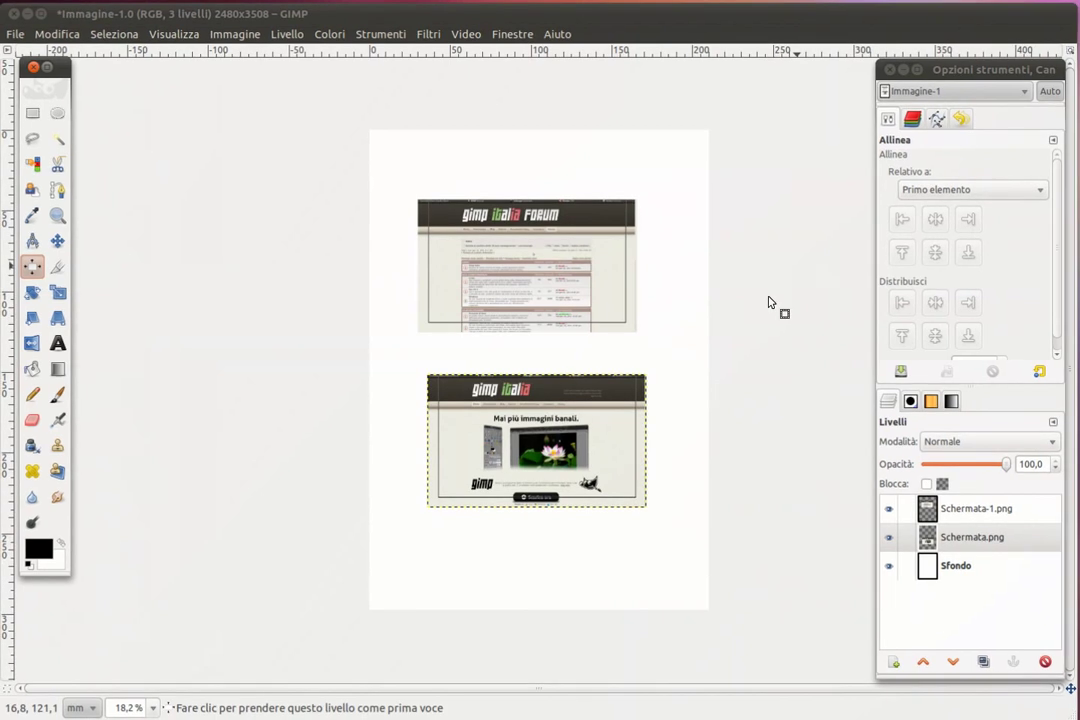
# With the Align tool, pick the upper screenshot and set the Scostamento offset to 200
pyautogui.scroll(-1, 1055, 220)
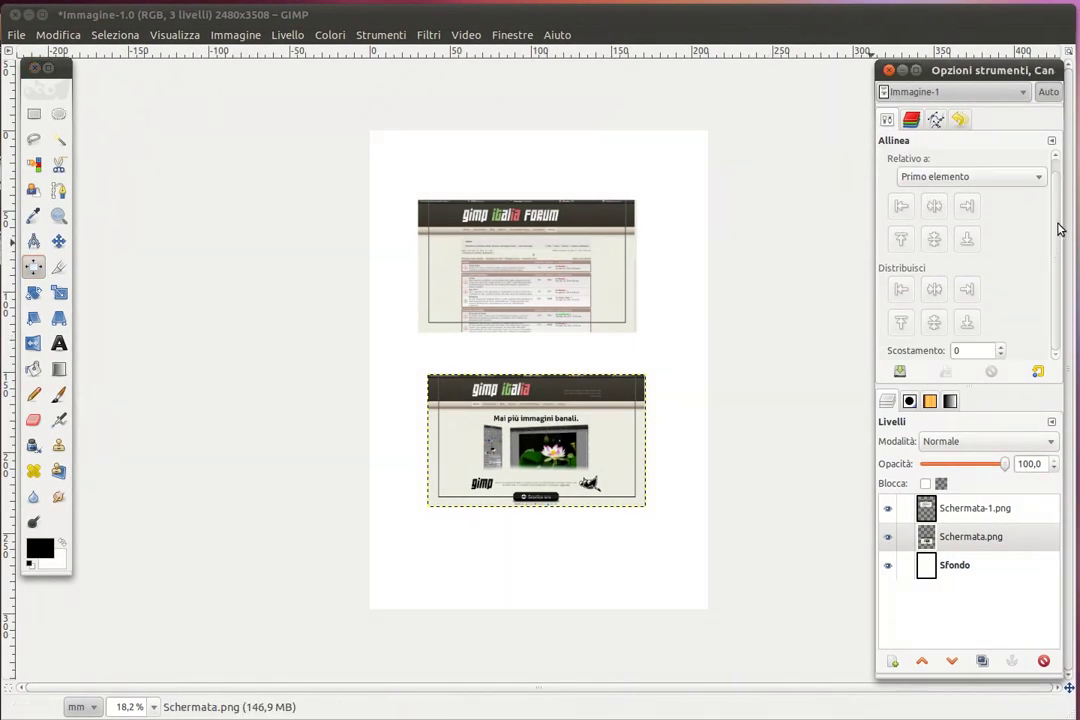
pyautogui.click(540, 277)
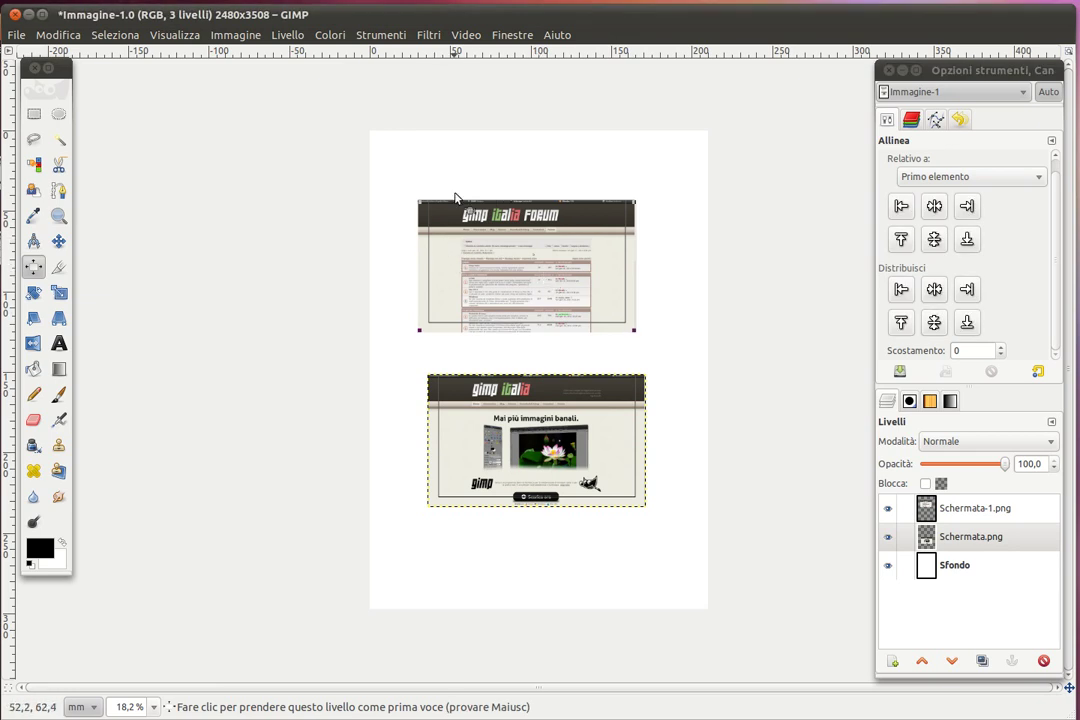
pyautogui.click(962, 351)
pyautogui.write('200')
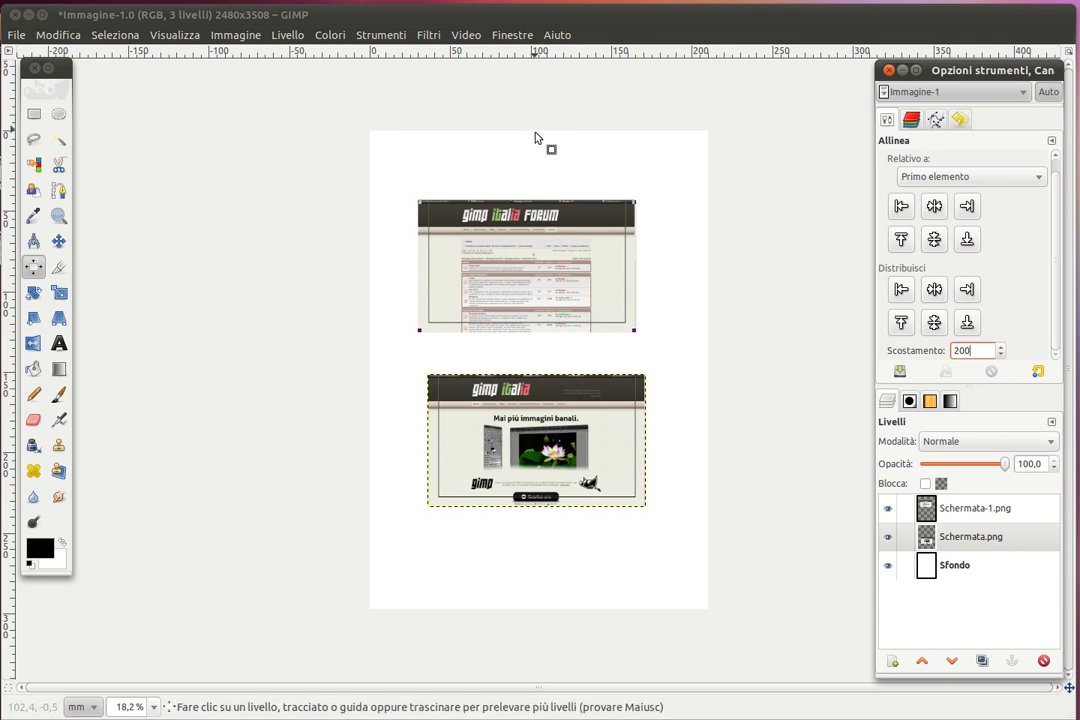
# Distribute the upper screenshot 200 below the page top and the lower one 200 above the bottom
pyautogui.click(902, 323)
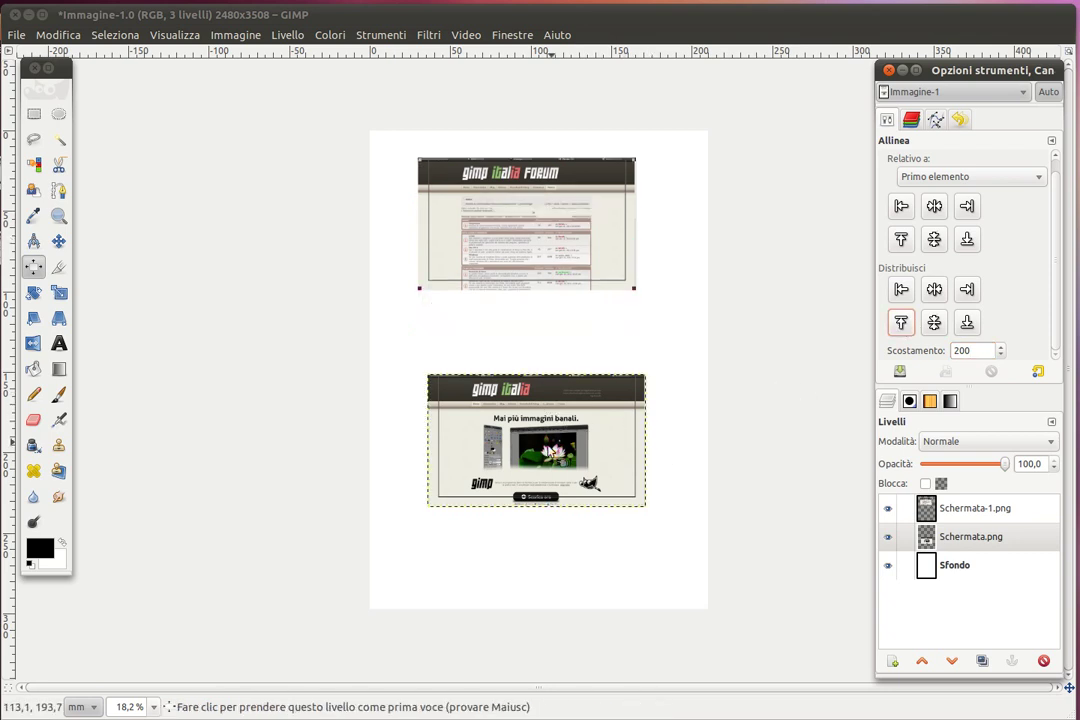
pyautogui.click(529, 447)
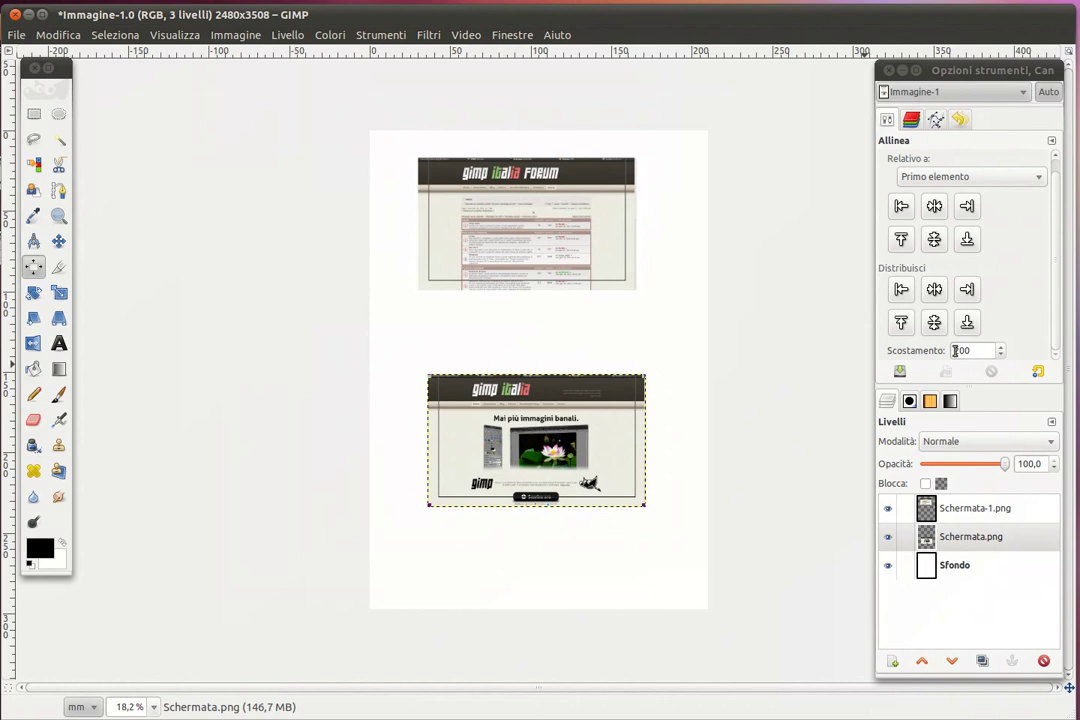
pyautogui.click(954, 350)
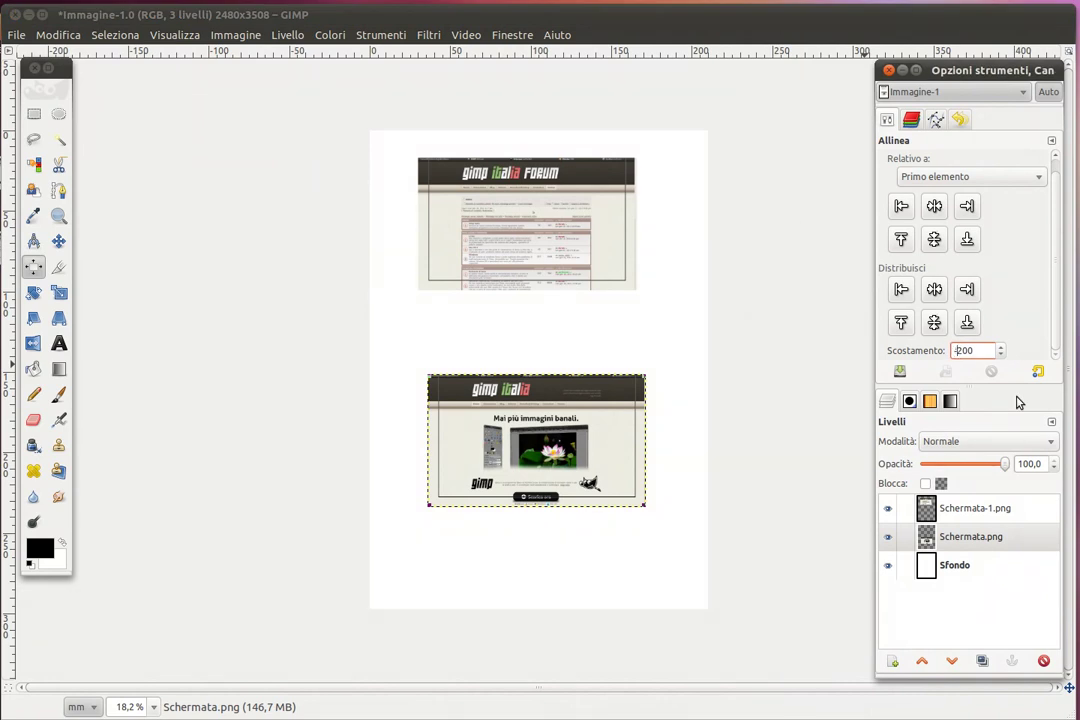
pyautogui.click(967, 322)
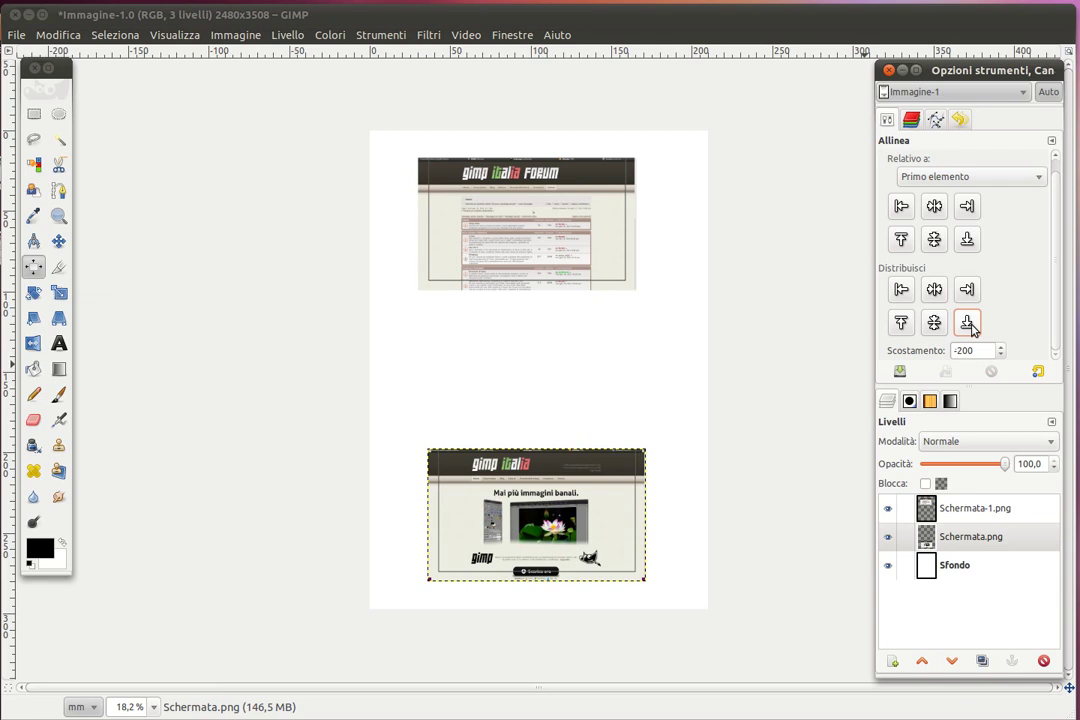
pyautogui.click(964, 510)
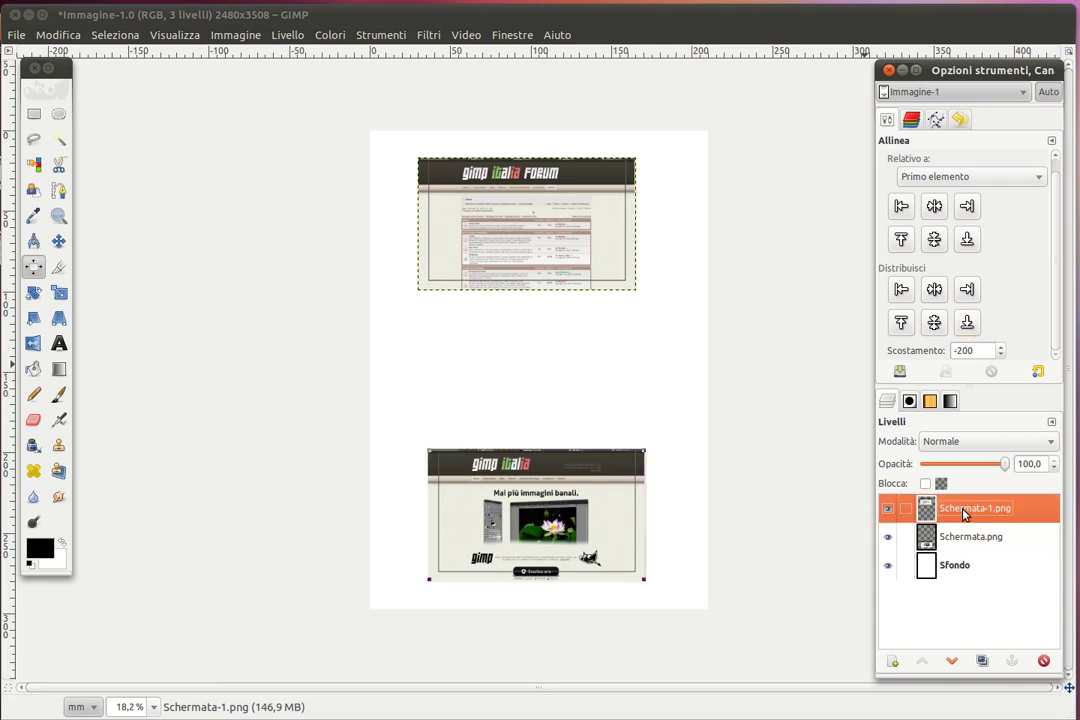
# Start a new layer and switch its size unit to centimetres
pyautogui.click(892, 663)
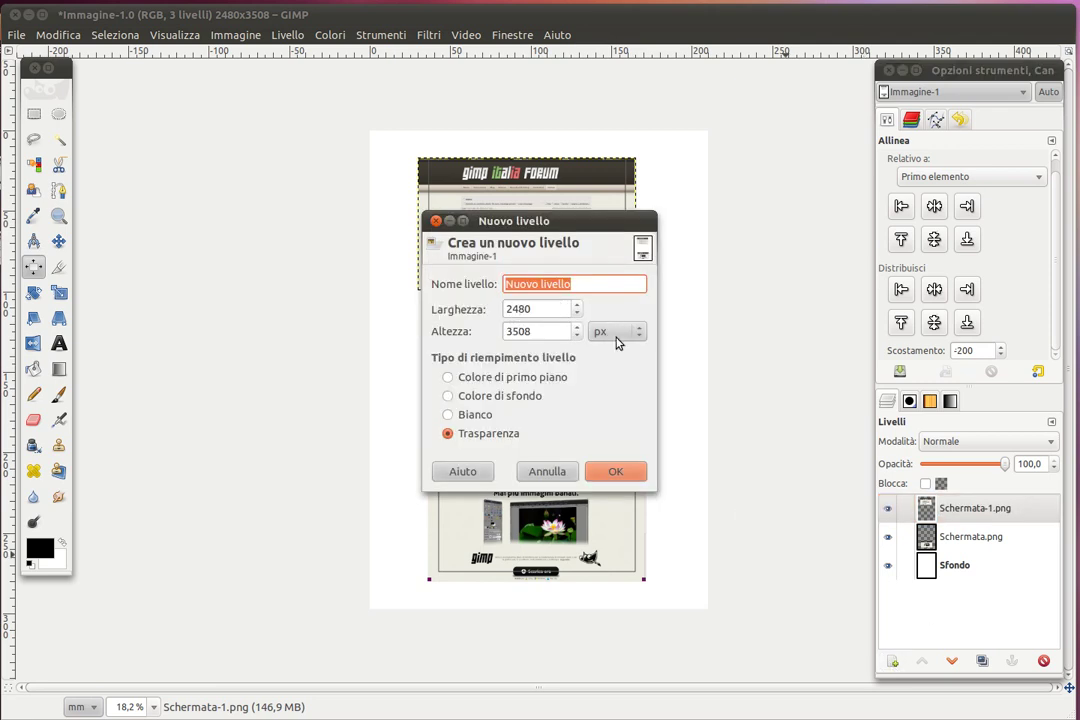
pyautogui.click(615, 333)
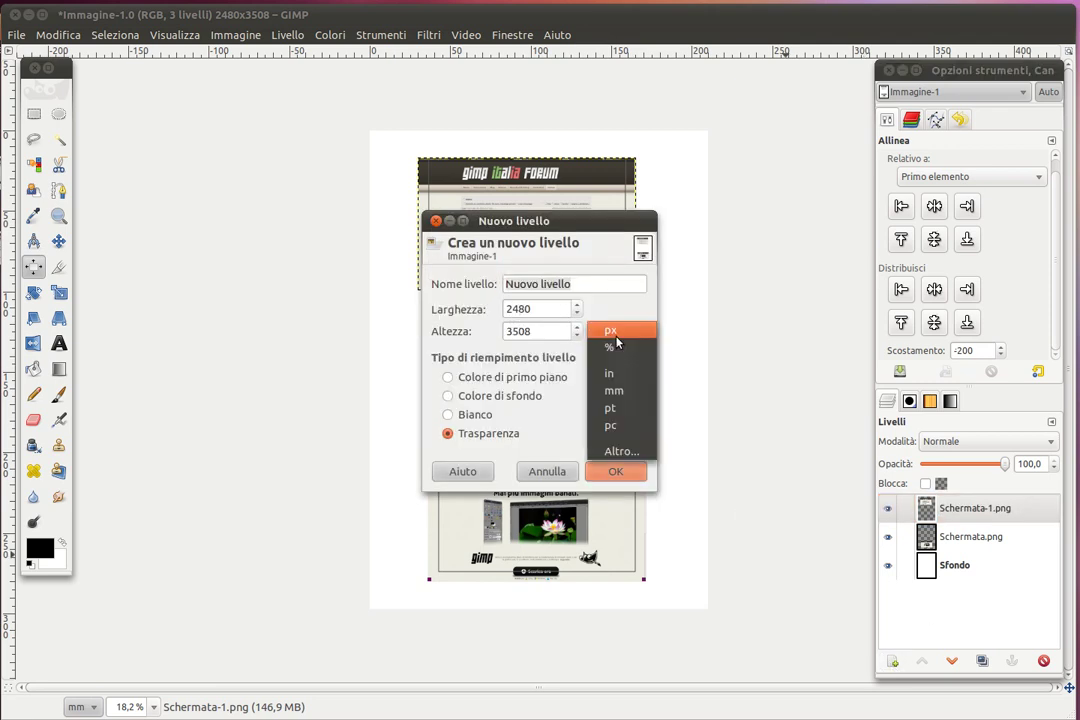
pyautogui.click(622, 452)
pyautogui.click(447, 338)
pyautogui.click(609, 441)
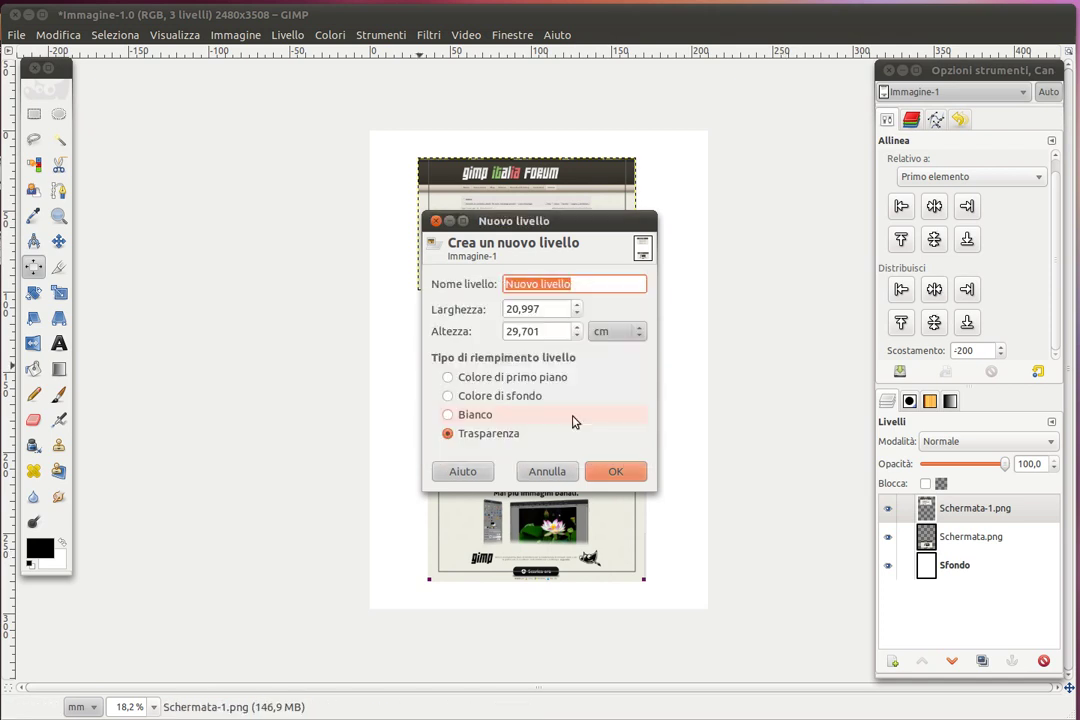
# Create the transparent Nuovo livello layer at 18,997 × 27,701 cm
pyautogui.click(508, 309)
pyautogui.press('BackSpace')
pyautogui.write('18')
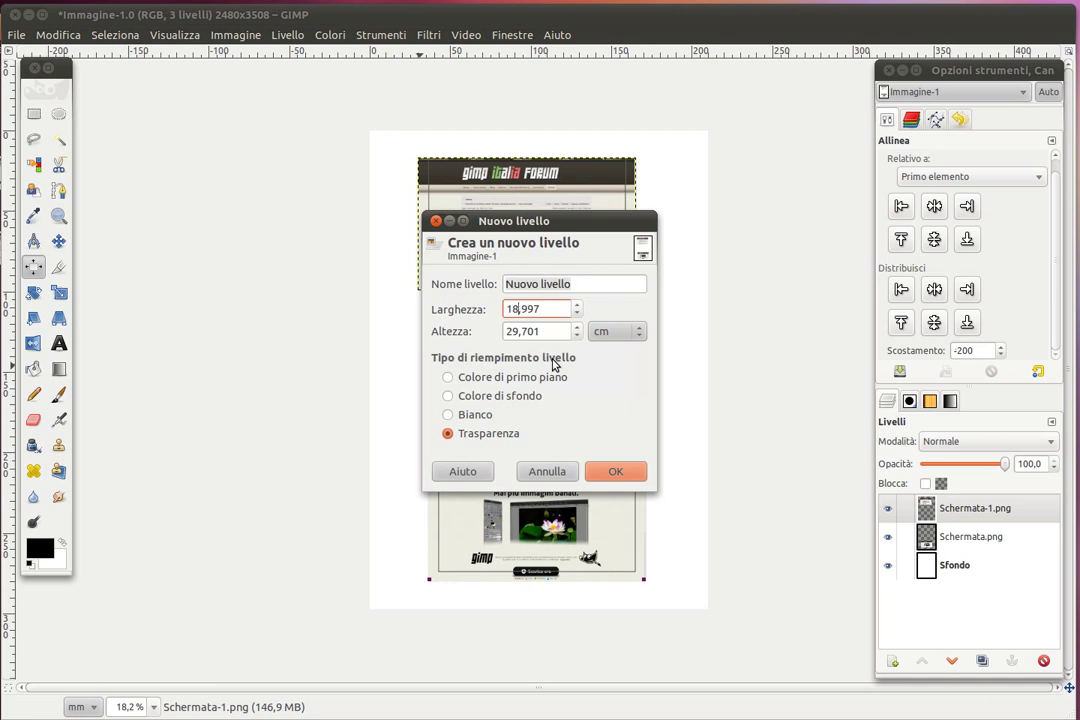
pyautogui.press('Tab')
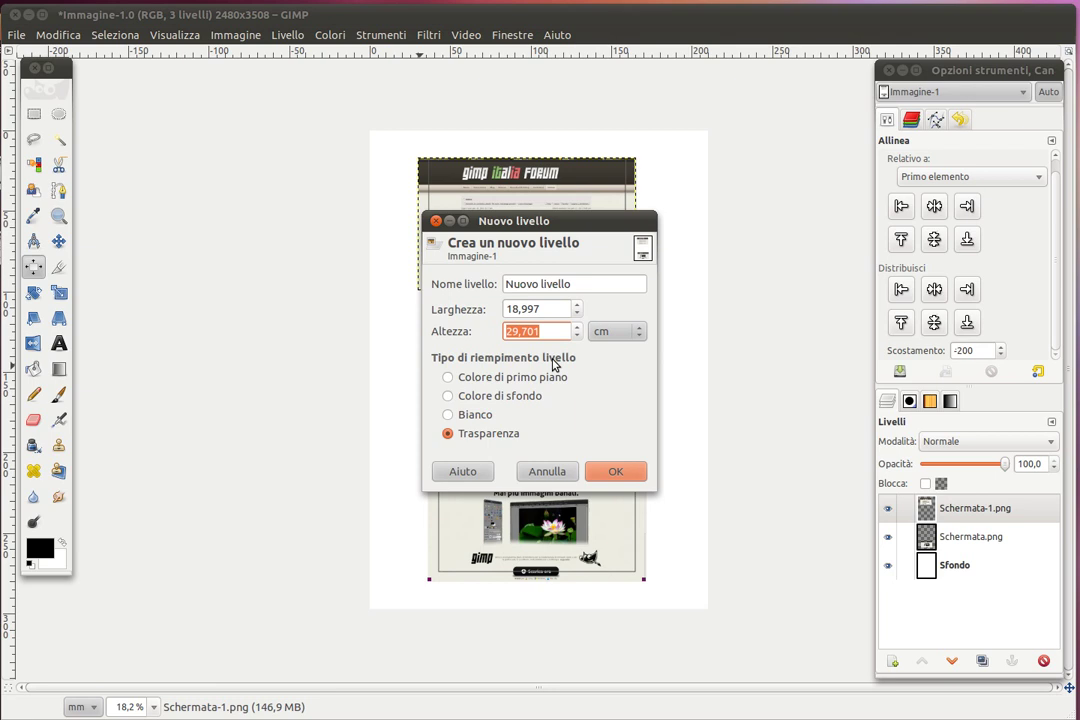
pyautogui.click(518, 331)
pyautogui.press('BackSpace')
pyautogui.write('7')
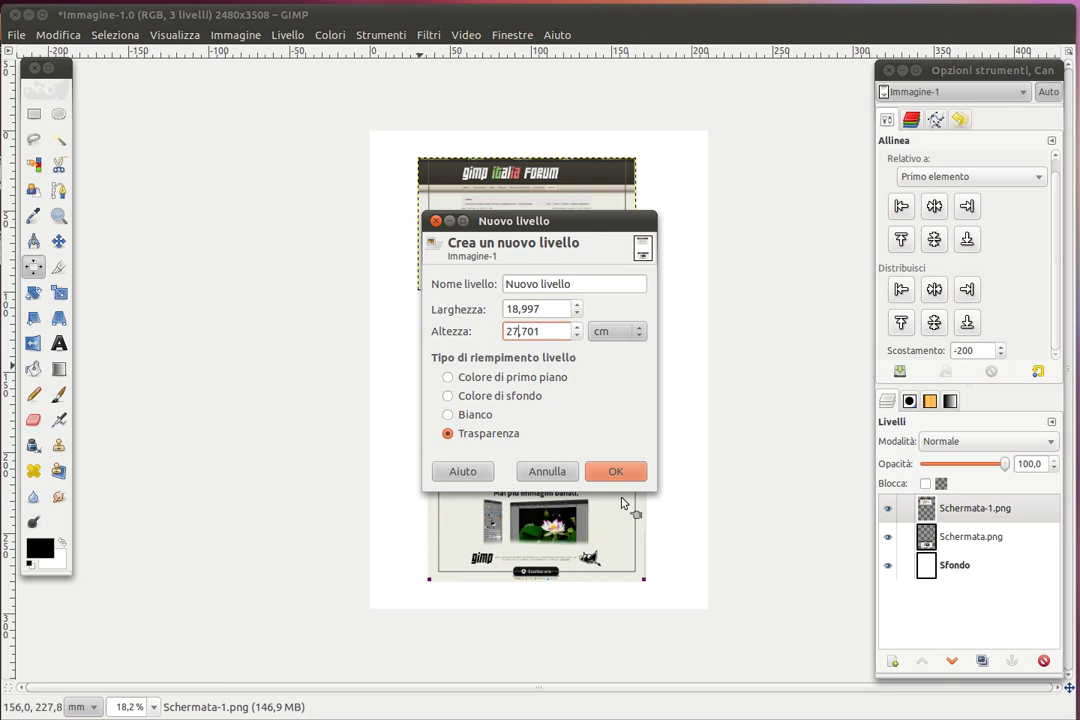
pyautogui.click(616, 472)
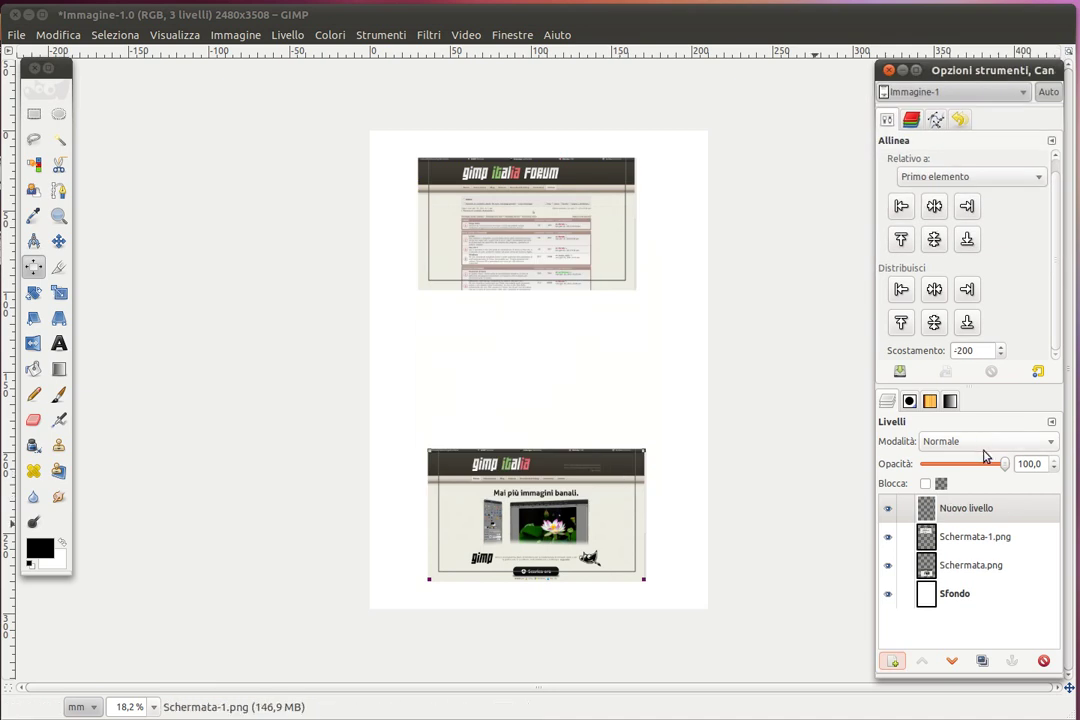
# Centre the Nuovo livello layer horizontally and vertically on the A4 page
pyautogui.click(962, 508)
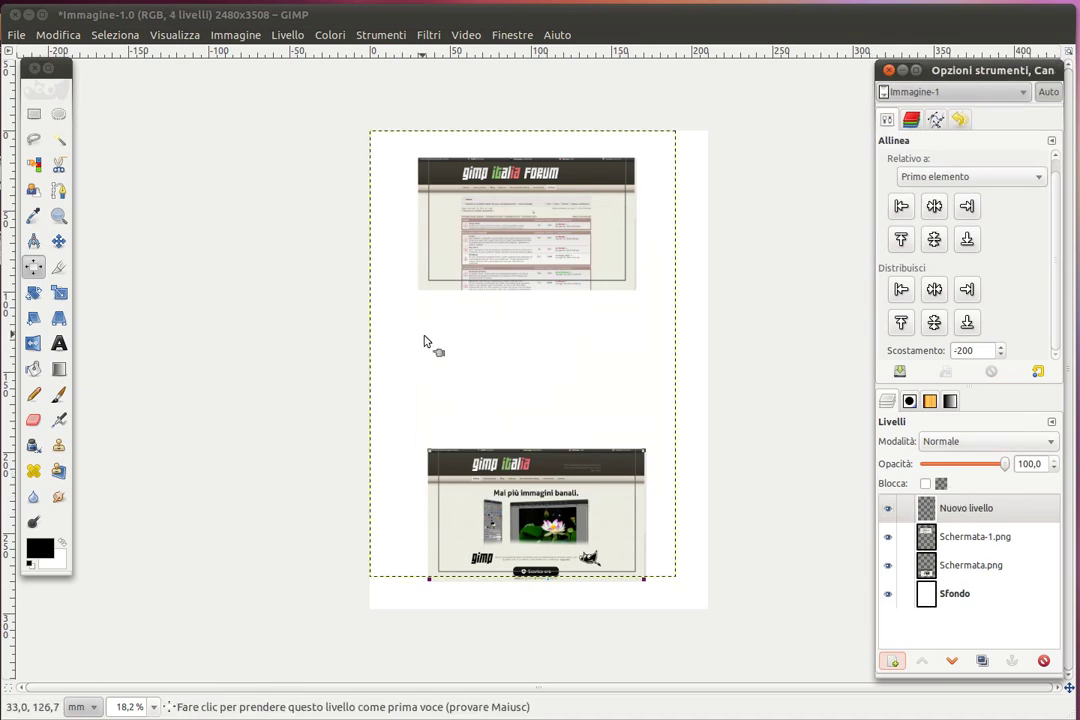
pyautogui.click(533, 381)
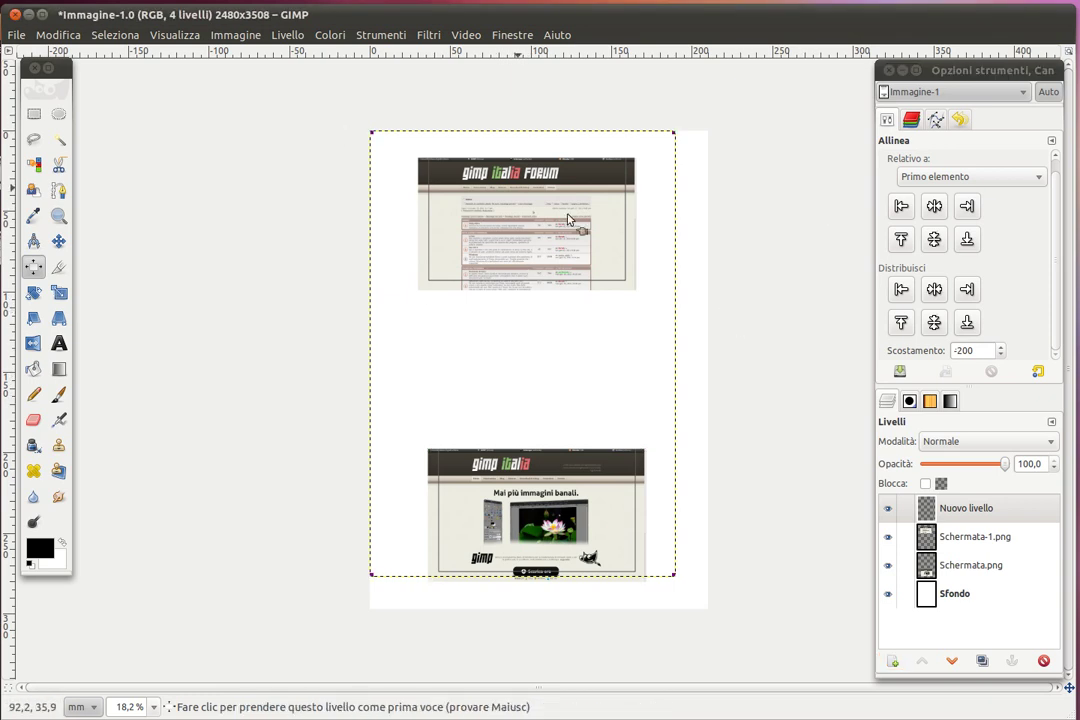
pyautogui.click(937, 210)
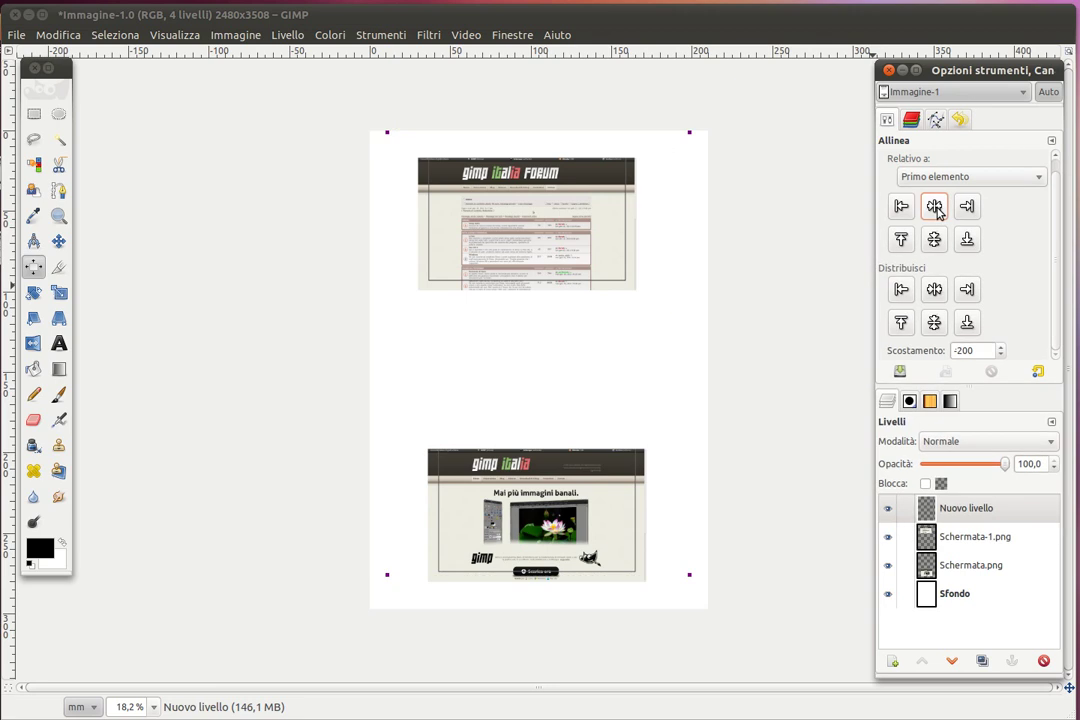
pyautogui.click(934, 239)
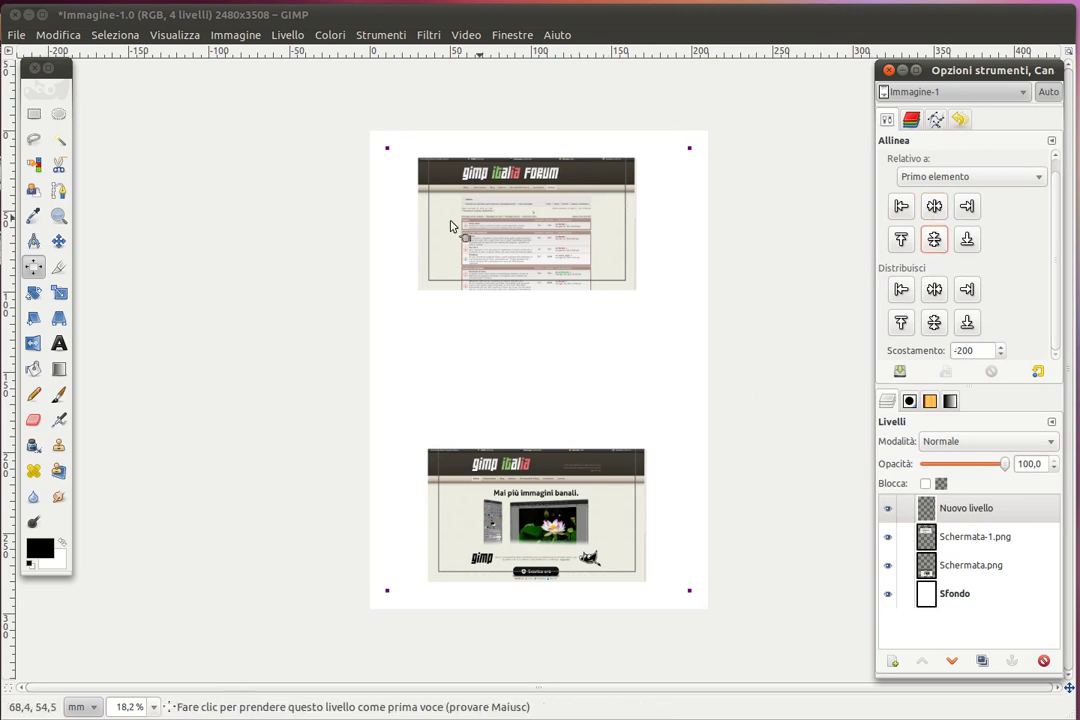
pyautogui.click(689, 151)
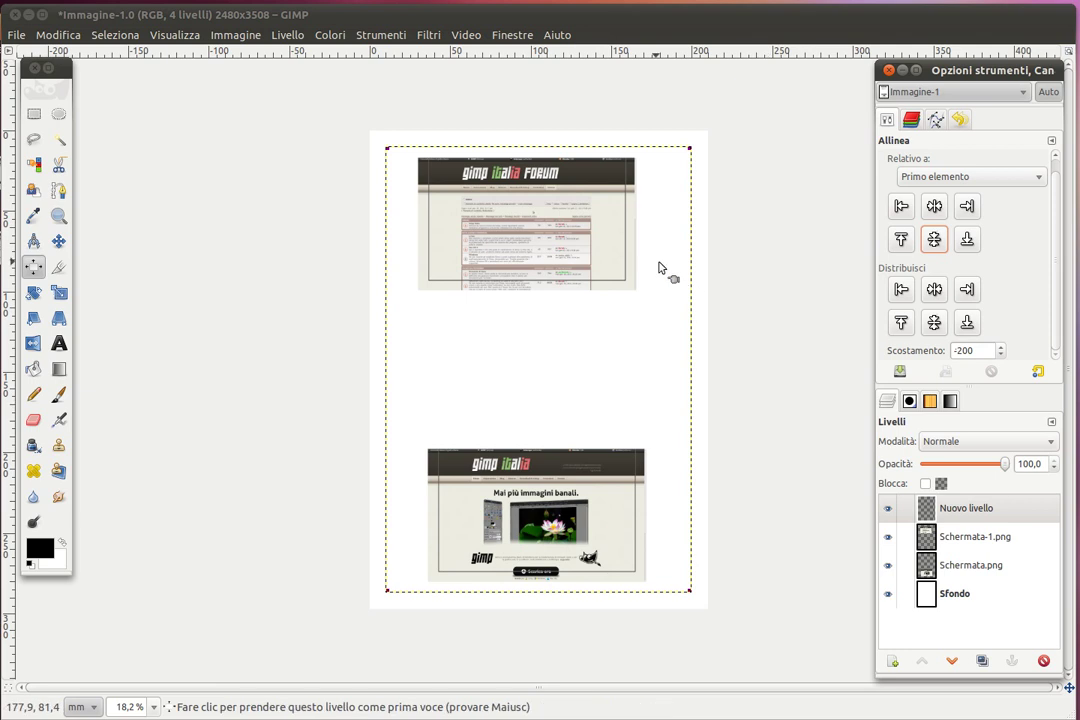
pyautogui.click(766, 317)
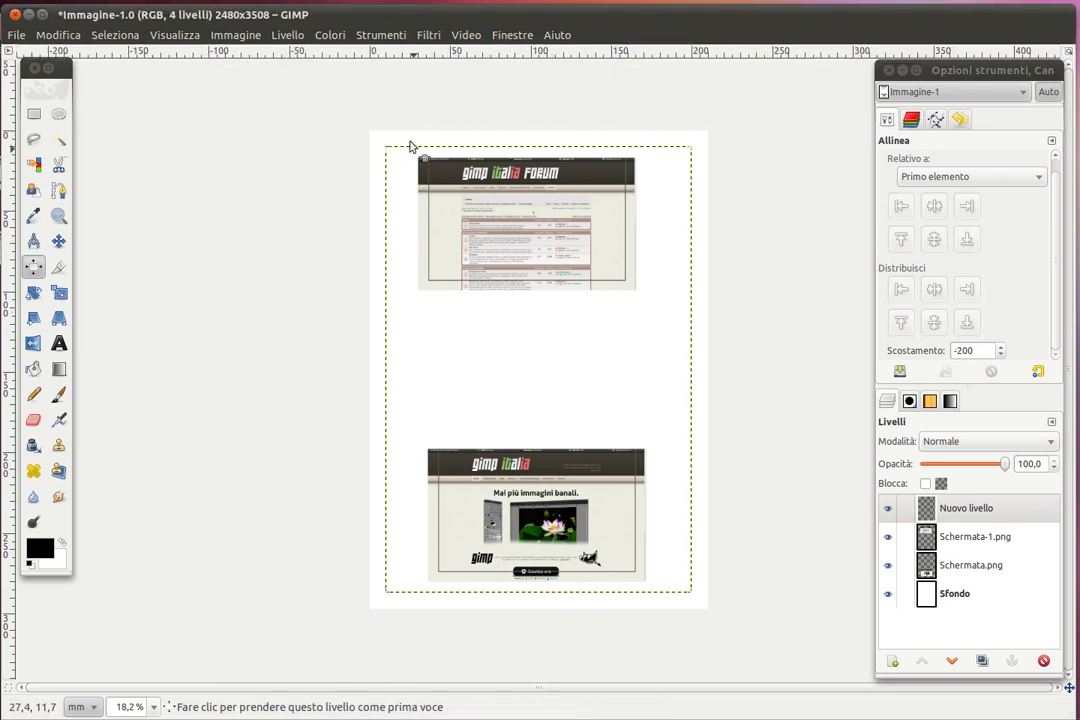
# Align the top screenshot's left and top edges to the active Nuovo livello margin layer
pyautogui.moveTo(409, 150)
pyautogui.mouseDown()
pyautogui.moveTo(620, 347)
pyautogui.moveTo(664, 317)
pyautogui.mouseUp()
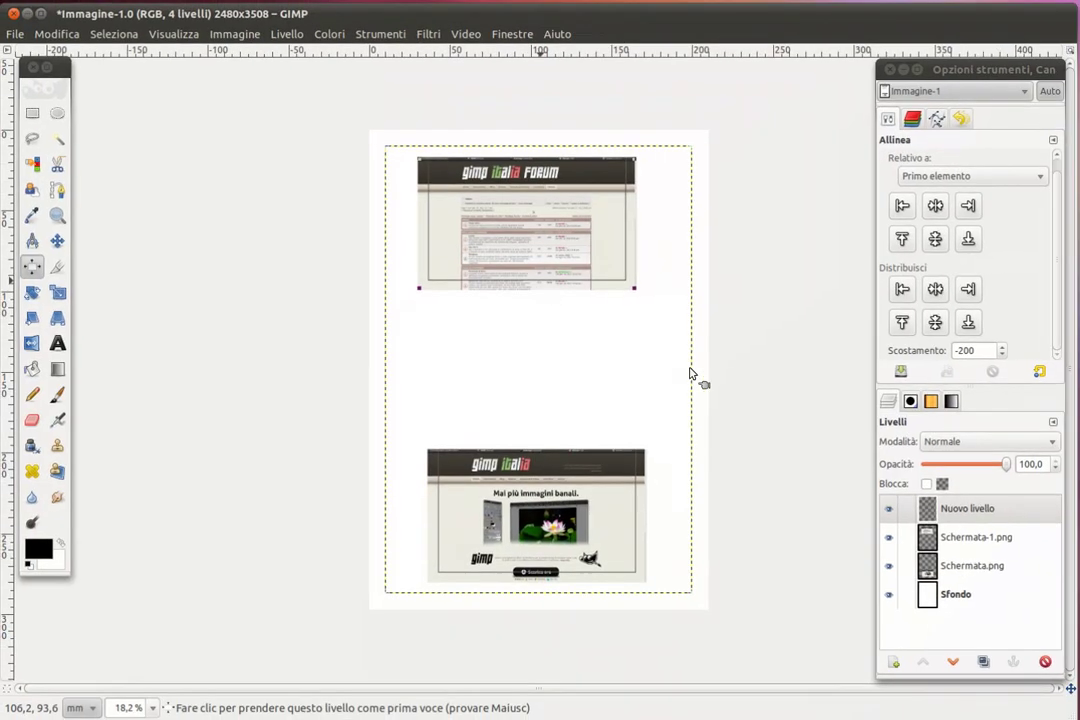
pyautogui.click(915, 178)
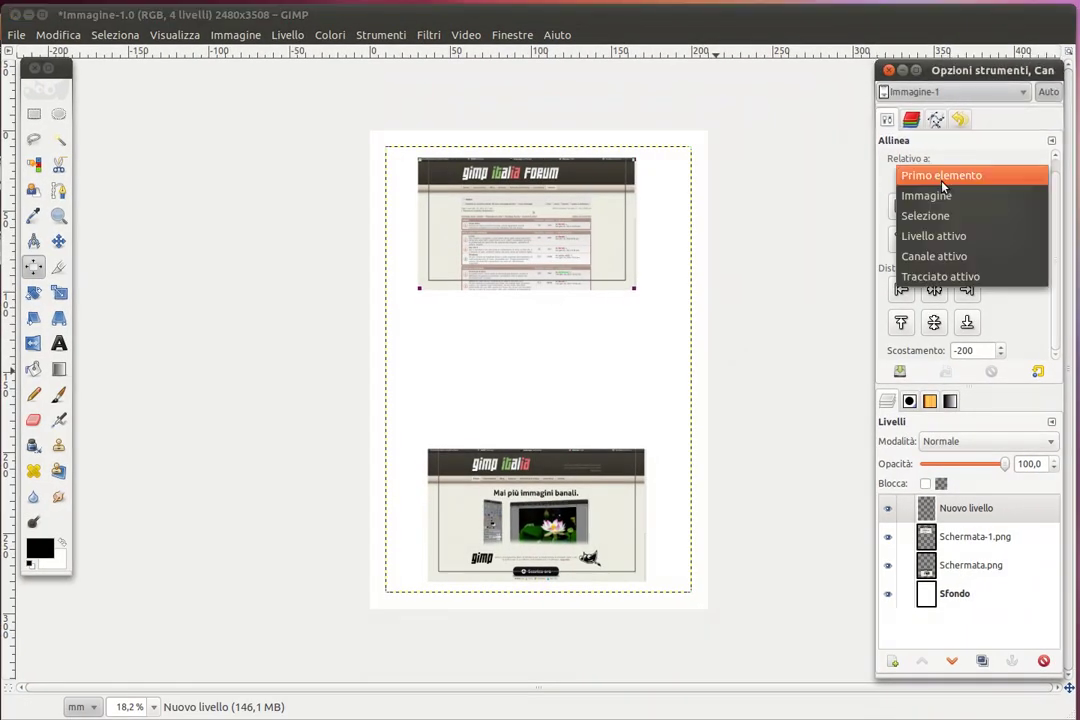
pyautogui.click(946, 238)
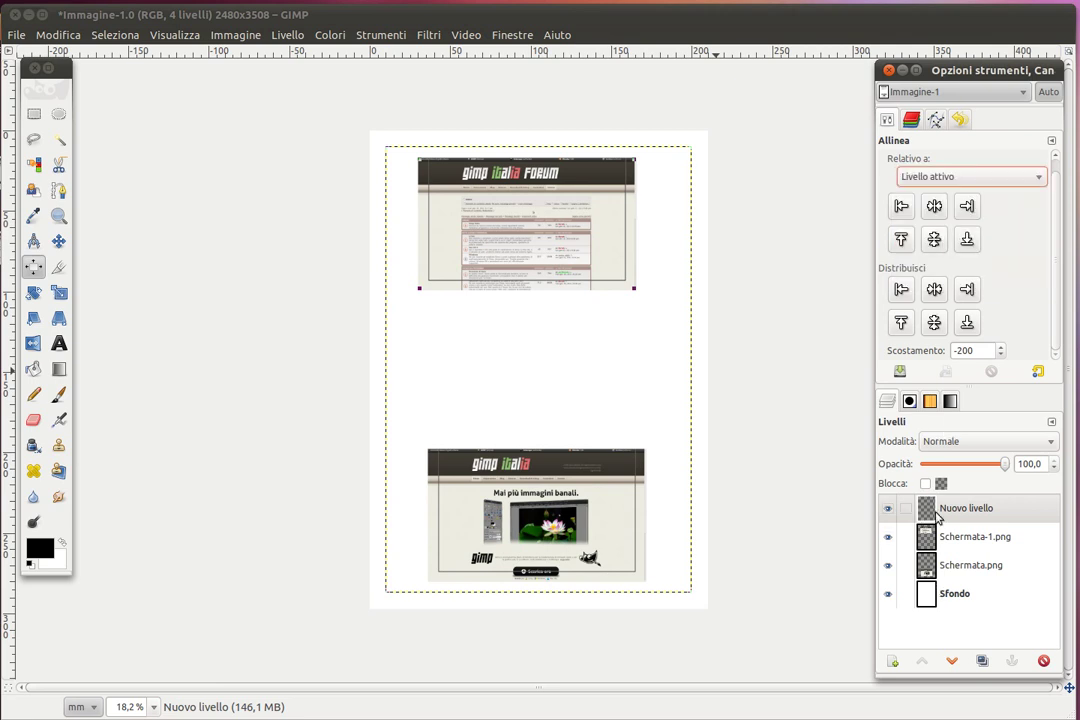
pyautogui.click(900, 208)
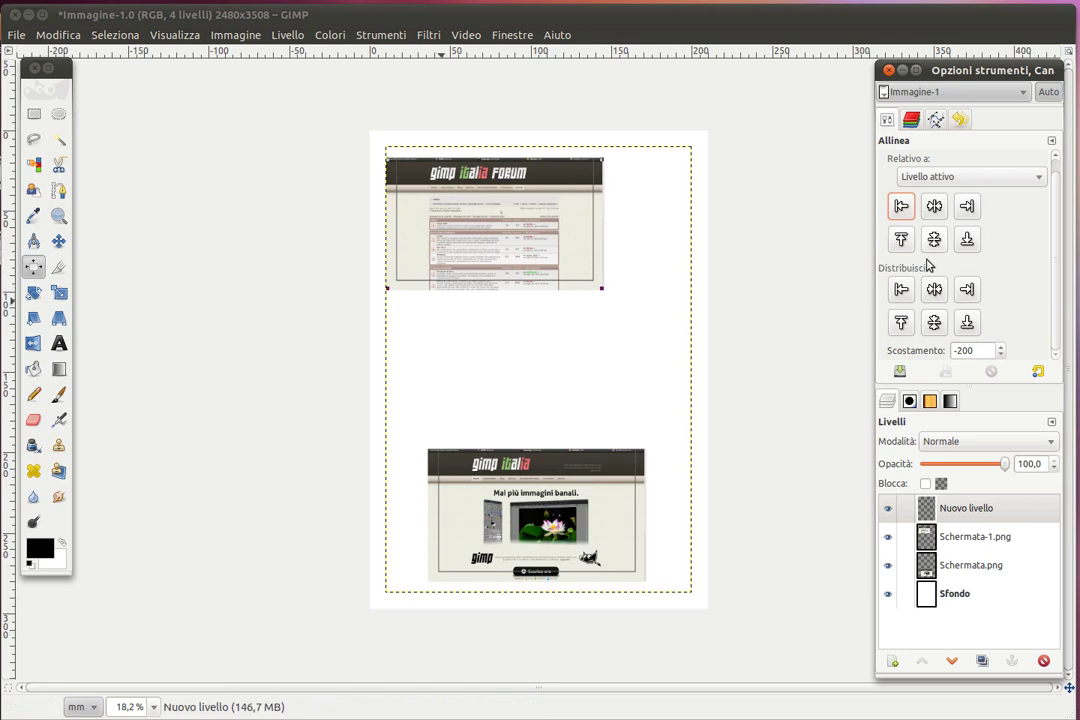
pyautogui.click(902, 241)
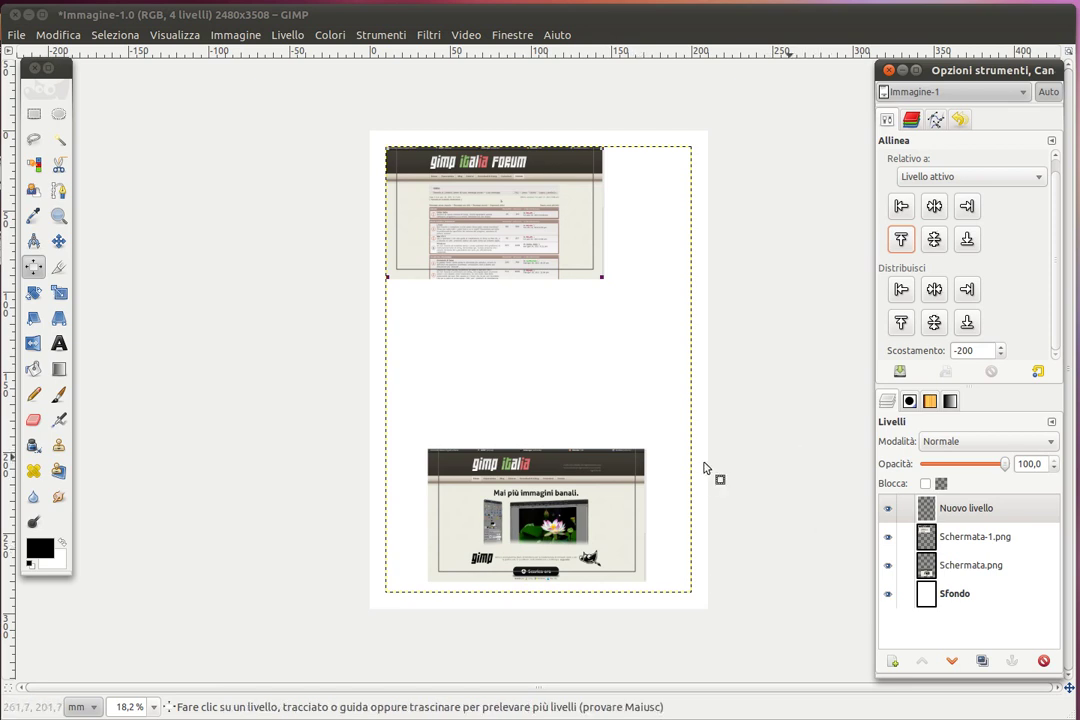
pyautogui.click(811, 418)
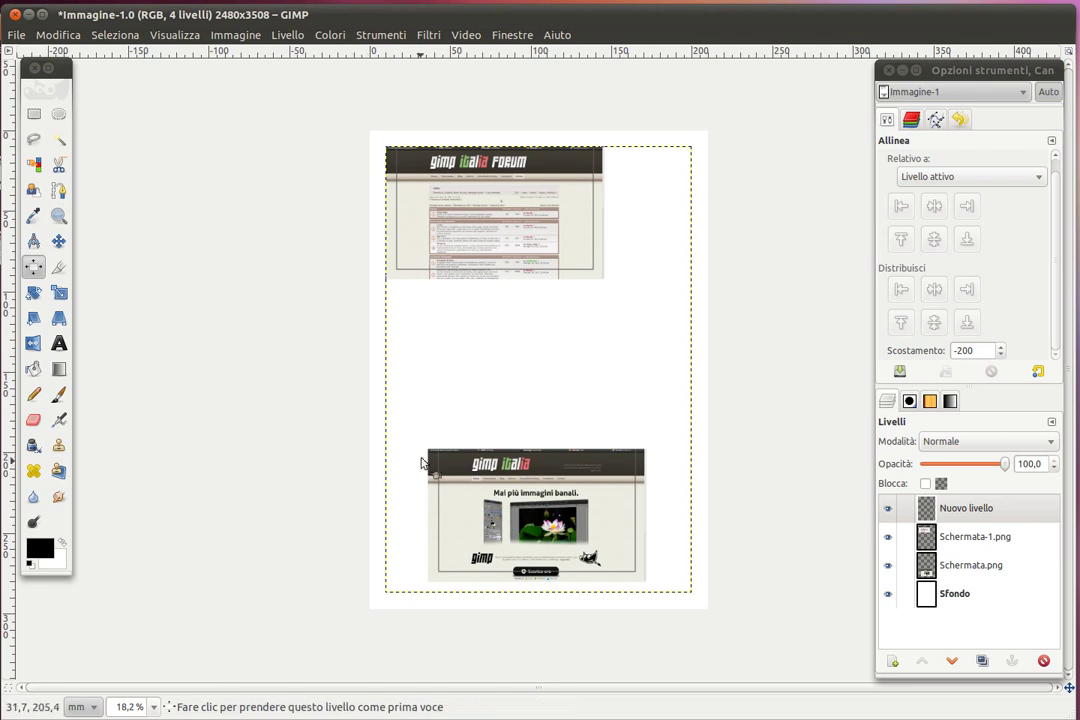
# Snap the lower screenshot's bottom and right edges to the Nuovo livello margin layer
pyautogui.moveTo(417, 433)
pyautogui.mouseDown()
pyautogui.moveTo(420, 590)
pyautogui.moveTo(667, 607)
pyautogui.mouseUp()
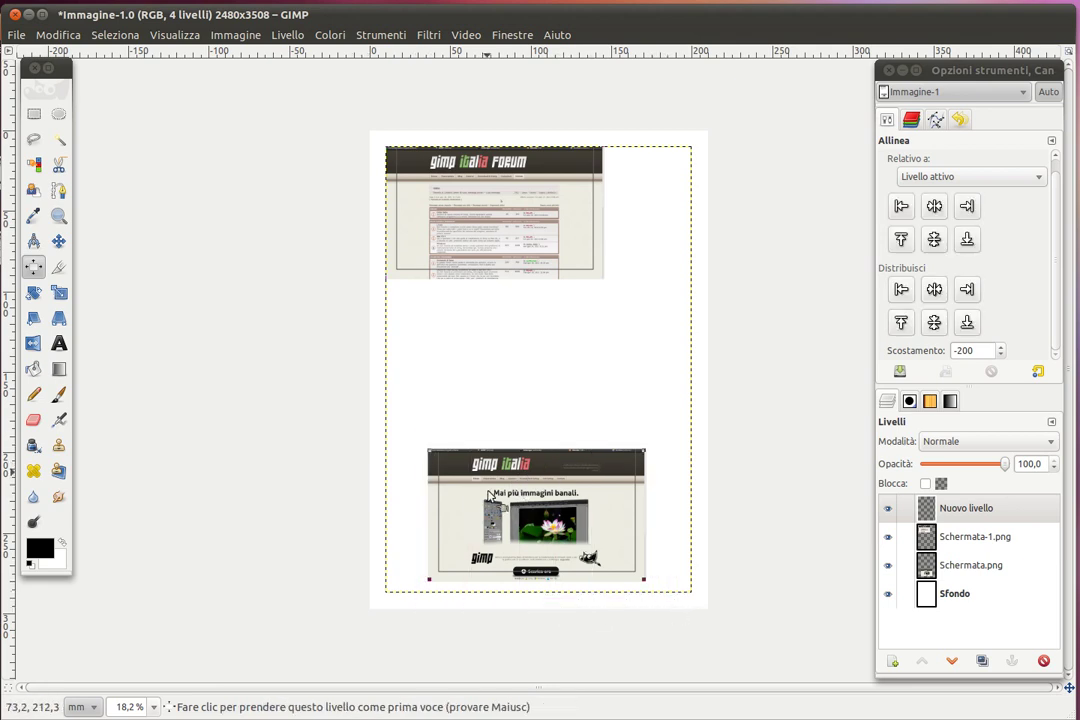
pyautogui.click(967, 241)
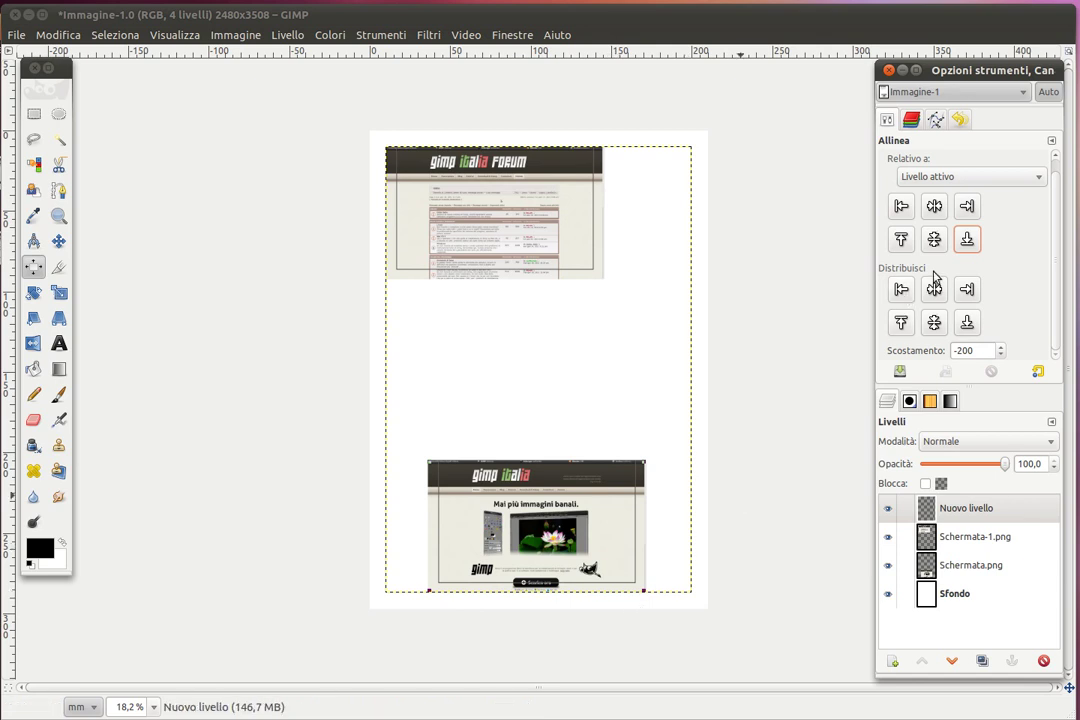
pyautogui.click(968, 208)
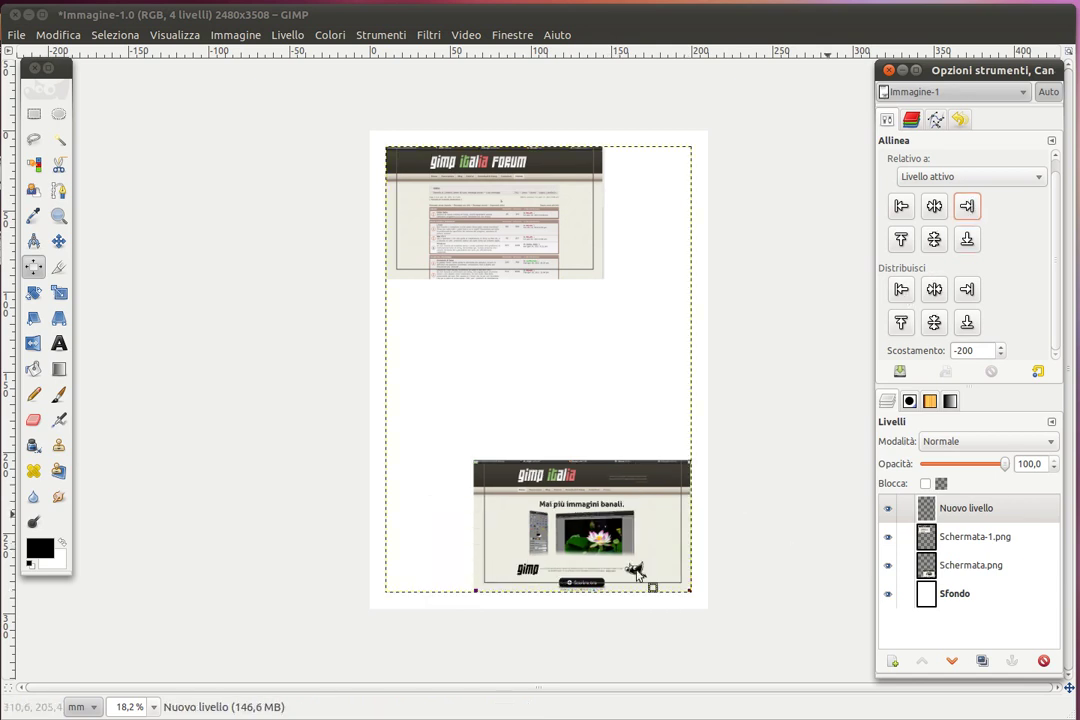